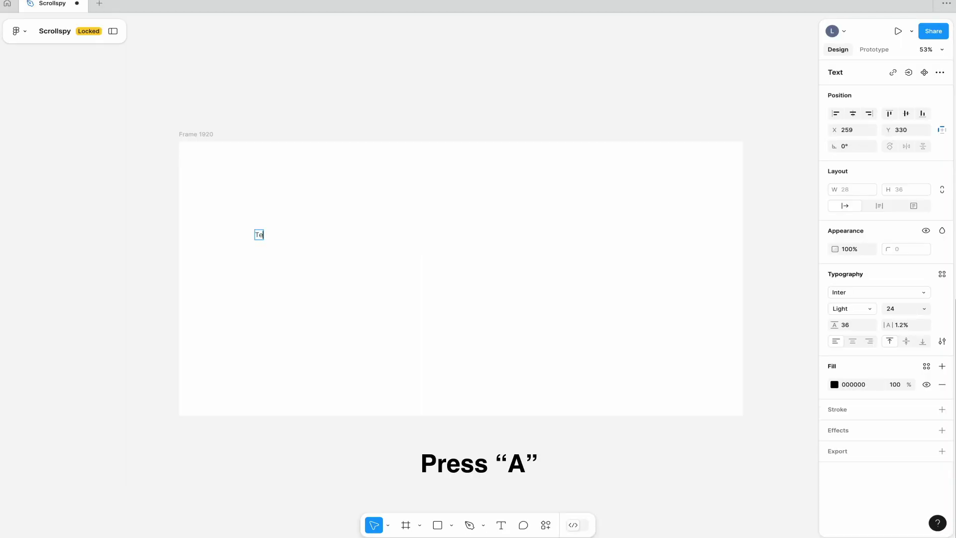
Finish the Text1 label and duplicate it just below as Text2
{"action": "type", "text": "x"}
{"action": "key", "text": "Escape"}
{"action": "left_click_drag", "start_coordinate": [269, 234], "coordinate": [269, 258]}
{"action": "key", "text": "Return"}
{"action": "type", "text": "Text2"}
{"action": "key", "text": "Escape"}
Duplicate Text2 below it and retype the copy as Text3
{"action": "left_click_drag", "start_coordinate": [266, 260], "coordinate": [265, 278]}
{"action": "key", "text": "Return"}
{"action": "type", "text": "Te"}
{"action": "key", "text": "Escape"}
Wrap Text1–Text3 in an auto-layout stack with a 4 px gap
{"action": "left_click", "coordinate": [267, 259], "text": "shift"}
{"action": "left_click", "coordinate": [267, 236], "text": "shift"}
{"action": "key", "text": "shift+a"}
{"action": "scroll", "coordinate": [249, 242], "scroll_direction": "up", "scroll_amount": 2}
{"action": "scroll", "coordinate": [249, 242], "scroll_direction": "down", "scroll_amount": 1}
{"action": "left_click", "coordinate": [869, 222]}
{"action": "left_click", "coordinate": [868, 222]}
{"action": "mouse_move", "coordinate": [845, 224]}
{"action": "left_mouse_down"}
{"action": "mouse_move", "coordinate": [790, 226]}
{"action": "mouse_move", "coordinate": [847, 224]}
{"action": "mouse_move", "coordinate": [838, 225]}
{"action": "left_mouse_up"}
Duplicate Text3 into a fourth row and rename it Text4
{"action": "left_click", "coordinate": [274, 290]}
{"action": "key", "text": "ctrl+d"}
{"action": "left_click", "coordinate": [274, 268]}
{"action": "key", "text": "Escape"}
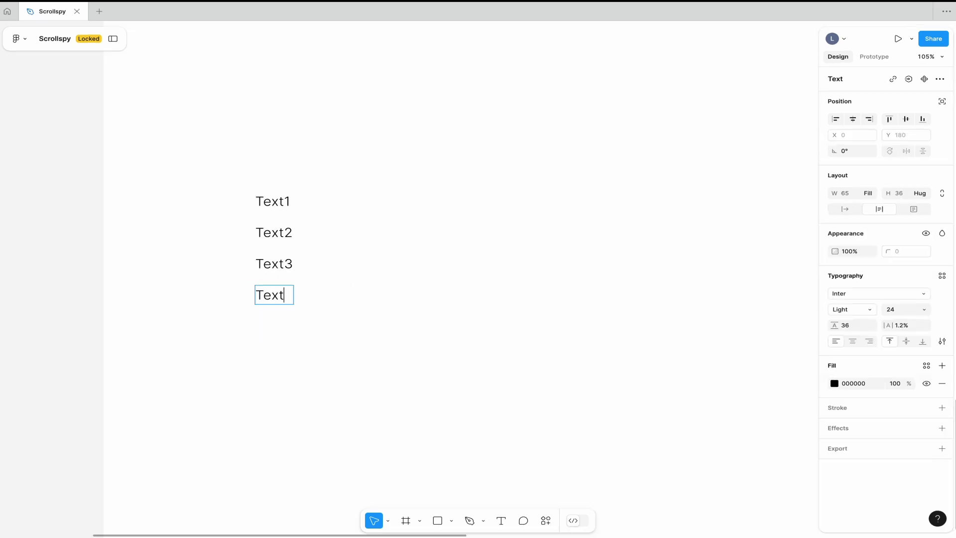
{"action": "type", "text": "4"}
{"action": "key", "text": "Escape"}
Draw a thin, tall rectangle beside the labels as the scroll track
{"action": "left_click", "coordinate": [366, 285]}
{"action": "left_click", "coordinate": [438, 520]}
{"action": "left_click_drag", "start_coordinate": [367, 187], "coordinate": [371, 304]}
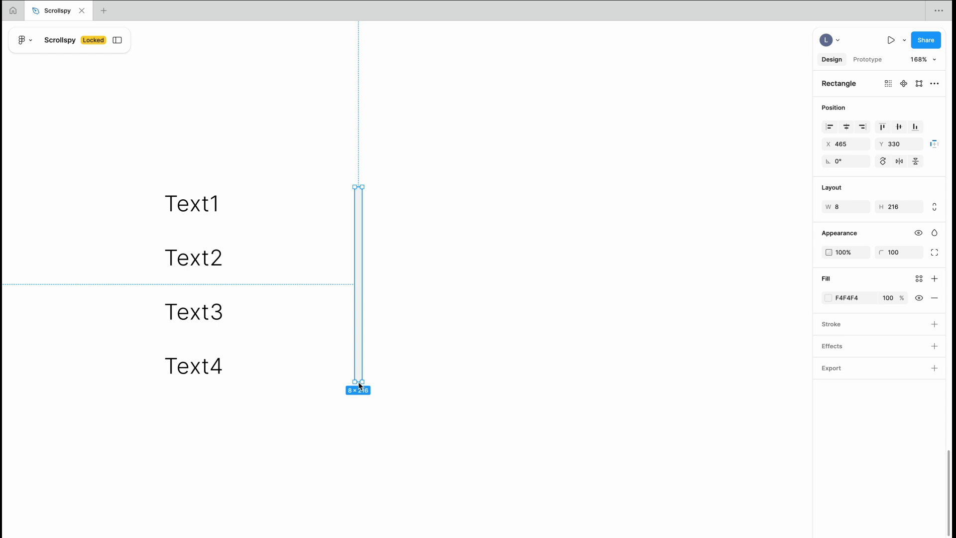
Draw a small grey block on the track and move it to the track's top
{"action": "key", "text": "r"}
{"action": "mouse_move", "coordinate": [359, 268]}
{"action": "left_mouse_down"}
{"action": "mouse_move", "coordinate": [357, 310]}
{"action": "mouse_move", "coordinate": [358, 300]}
{"action": "left_mouse_up"}
{"action": "left_click", "coordinate": [828, 298]}
{"action": "left_click_drag", "start_coordinate": [694, 321], "coordinate": [614, 357]}
{"action": "left_click_drag", "start_coordinate": [358, 274], "coordinate": [359, 200]}
Darken the indicator block's fill further, then select the indicator with the track
{"action": "key", "text": "shift+backslash"}
{"action": "left_click", "coordinate": [430, 236]}
{"action": "left_click", "coordinate": [828, 298]}
{"action": "left_click_drag", "start_coordinate": [682, 372], "coordinate": [658, 380]}
{"action": "left_click", "coordinate": [488, 251]}
{"action": "left_click", "coordinate": [367, 226]}
{"action": "left_click", "coordinate": [369, 276], "text": "shift"}
Frame the indicator and track, then wrap them with the label stack in auto layout
{"action": "key", "text": "ctrl+alt+g"}
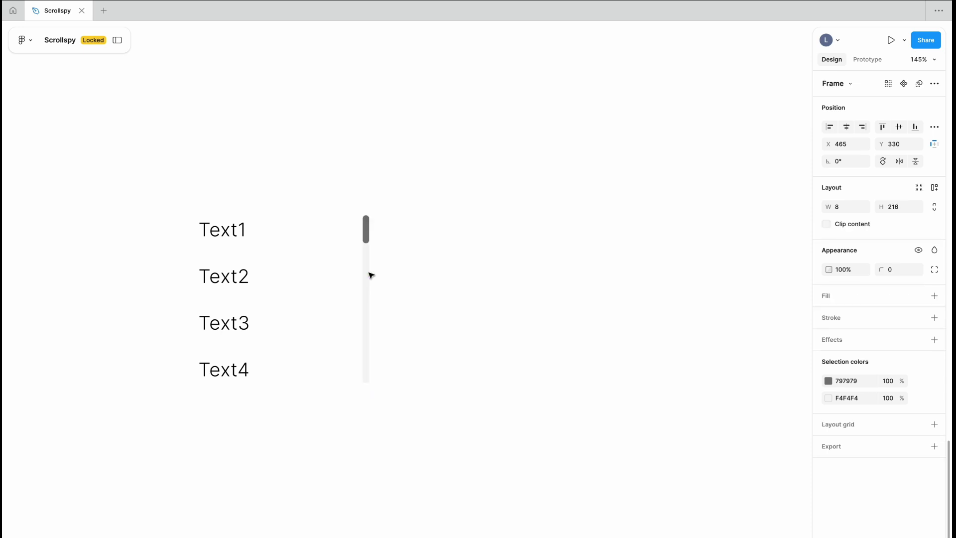
{"action": "left_click_drag", "start_coordinate": [368, 232], "coordinate": [176, 233]}
{"action": "scroll", "coordinate": [204, 224], "scroll_direction": "up", "scroll_amount": 5}
{"action": "left_click", "coordinate": [317, 198], "text": "shift"}
{"action": "key", "text": "shift+a"}
{"action": "scroll", "coordinate": [317, 198], "scroll_direction": "down", "scroll_amount": 10}
Widen the navigation frame and enter 80 px padding on each side
{"action": "left_click", "coordinate": [830, 258]}
{"action": "left_click_drag", "start_coordinate": [830, 258], "coordinate": [911, 258]}
{"action": "left_click", "coordinate": [847, 259]}
{"action": "type", "text": "80"}
{"action": "left_click", "coordinate": [934, 259]}
{"action": "key", "text": "Return"}
Recombine the padding into 152 px horizontal and 80 px vertical
{"action": "key", "text": "Return"}
{"action": "key", "text": "shift+1"}
{"action": "left_click", "coordinate": [934, 258]}
{"action": "mouse_move", "coordinate": [882, 252]}
{"action": "left_mouse_down"}
{"action": "mouse_move", "coordinate": [909, 245]}
{"action": "mouse_move", "coordinate": [880, 239]}
{"action": "mouse_move", "coordinate": [889, 240]}
{"action": "left_mouse_up"}
{"action": "left_click", "coordinate": [445, 211]}
{"action": "scroll", "coordinate": [446, 211], "scroll_direction": "down", "scroll_amount": 5}
{"action": "scroll", "coordinate": [439, 235], "scroll_direction": "up", "scroll_amount": 3}
{"action": "scroll", "coordinate": [337, 203], "scroll_direction": "down", "scroll_amount": 1}
Move the heading and body into Frame 1920 as an auto-layout column with a 40 px gap
{"action": "left_click", "coordinate": [521, 111]}
{"action": "key", "text": "Return"}
{"action": "scroll", "coordinate": [522, 99], "scroll_direction": "up", "scroll_amount": 3}
{"action": "scroll", "coordinate": [525, 58], "scroll_direction": "down", "scroll_amount": 3}
{"action": "left_click_drag", "start_coordinate": [529, 67], "coordinate": [366, 341]}
{"action": "scroll", "coordinate": [365, 342], "scroll_direction": "up", "scroll_amount": 5}
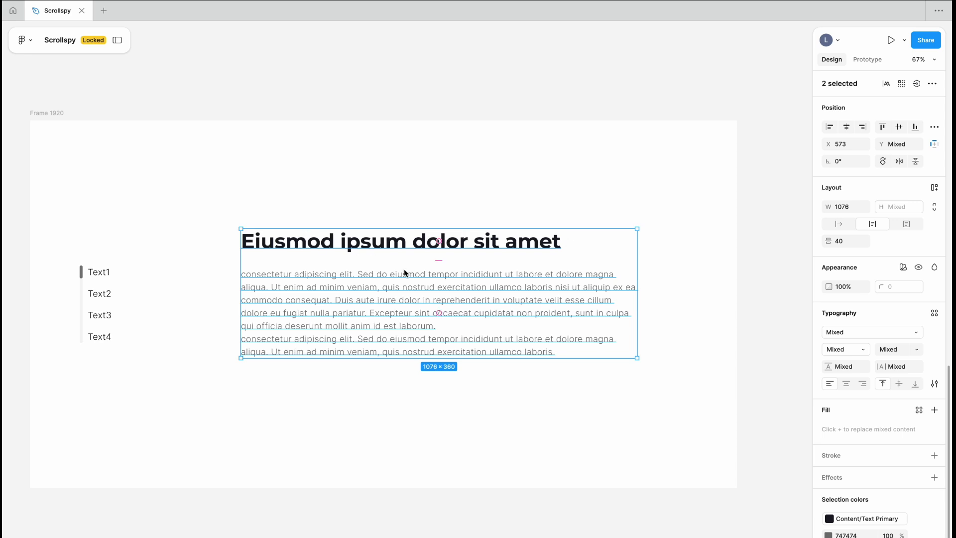
{"action": "key", "text": "shift+a"}
{"action": "left_click", "coordinate": [445, 257]}
{"action": "scroll", "coordinate": [444, 258], "scroll_direction": "down", "scroll_amount": 3}
{"action": "key", "text": "Escape"}
Stretch the text column to the frame edges with full height, left padding and white fill
{"action": "left_click_drag", "start_coordinate": [307, 292], "coordinate": [251, 255]}
{"action": "left_click", "coordinate": [238, 221]}
{"action": "left_click", "coordinate": [325, 282], "text": "shift"}
{"action": "left_click", "coordinate": [342, 306]}
{"action": "left_click_drag", "start_coordinate": [576, 261], "coordinate": [644, 262]}
{"action": "key", "text": "ctrl+alt+v"}
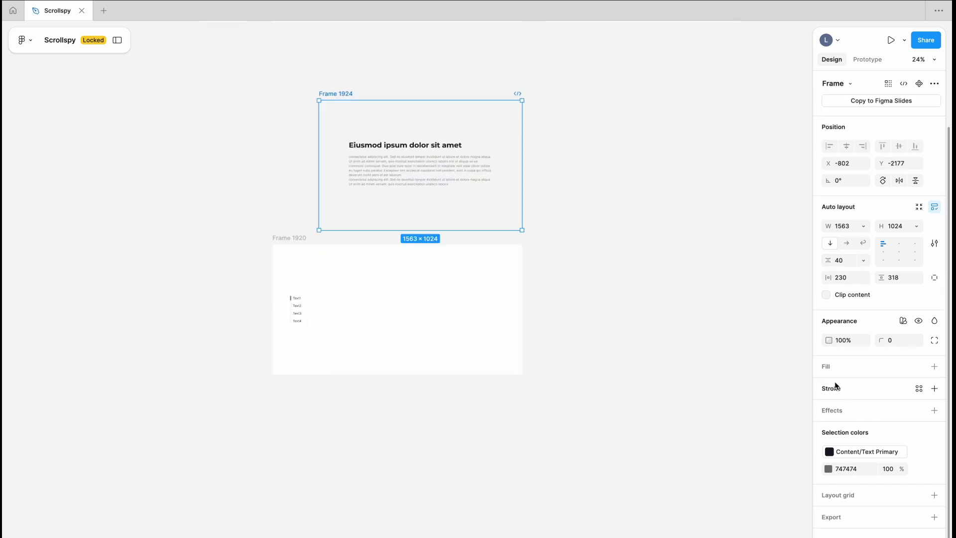
{"action": "left_click", "coordinate": [831, 367]}
{"action": "scroll", "coordinate": [601, 239], "scroll_direction": "up", "scroll_amount": 3}
Duplicate the text section three times to the right, making four sections
{"action": "left_click_drag", "start_coordinate": [417, 182], "coordinate": [612, 199]}
{"action": "scroll", "coordinate": [505, 241], "scroll_direction": "right", "scroll_amount": 5}
{"action": "left_click_drag", "start_coordinate": [506, 241], "coordinate": [695, 241]}
{"action": "scroll", "coordinate": [506, 256], "scroll_direction": "right", "scroll_amount": 3}
{"action": "left_click_drag", "start_coordinate": [636, 252], "coordinate": [785, 255]}
{"action": "left_click", "coordinate": [664, 177]}
{"action": "scroll", "coordinate": [664, 177], "scroll_direction": "down", "scroll_amount": 6}
Move Frame 1920 below the copies and start stacking Frame 1924 vertically
{"action": "left_click_drag", "start_coordinate": [327, 287], "coordinate": [244, 282]}
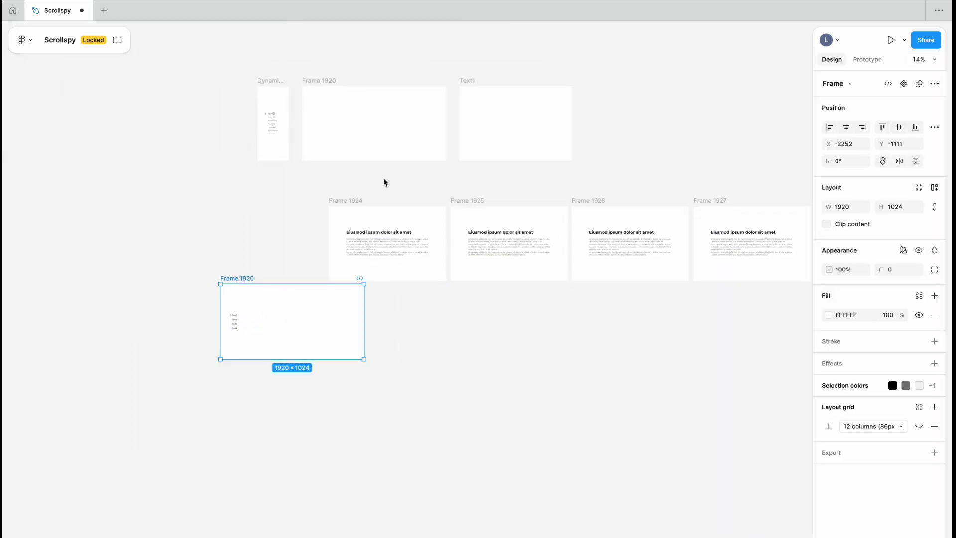
{"action": "left_click", "coordinate": [354, 201]}
{"action": "left_click_drag", "start_coordinate": [355, 201], "coordinate": [462, 285]}
{"action": "scroll", "coordinate": [516, 207], "scroll_direction": "up", "scroll_amount": 5}
{"action": "scroll", "coordinate": [468, 292], "scroll_direction": "up", "scroll_amount": 5}
Shorten Frame 1925's text: delete the body from 'deserunt' onward and 'dolor sit amet' from the heading
{"action": "double_click", "coordinate": [468, 292]}
{"action": "scroll", "coordinate": [489, 291], "scroll_direction": "down", "scroll_amount": 3}
{"action": "left_click", "coordinate": [489, 287]}
{"action": "left_click_drag", "start_coordinate": [567, 312], "coordinate": [399, 298]}
{"action": "key", "text": "BackSpace"}
{"action": "left_click_drag", "start_coordinate": [496, 255], "coordinate": [569, 255]}
{"action": "key", "text": "BackSpace"}
{"action": "scroll", "coordinate": [634, 202], "scroll_direction": "right", "scroll_amount": 5}
{"action": "scroll", "coordinate": [442, 192], "scroll_direction": "down", "scroll_amount": 5}
Stack Frames 1925, 1926 and 1927 in a column below Frame 1924
{"action": "left_click", "coordinate": [327, 171]}
{"action": "left_click_drag", "start_coordinate": [328, 172], "coordinate": [328, 374]}
{"action": "left_click_drag", "start_coordinate": [474, 179], "coordinate": [323, 468]}
{"action": "left_click_drag", "start_coordinate": [662, 203], "coordinate": [378, 518]}
{"action": "left_click", "coordinate": [562, 422]}
{"action": "scroll", "coordinate": [562, 421], "scroll_direction": "down", "scroll_amount": 3}
{"action": "scroll", "coordinate": [560, 421], "scroll_direction": "down", "scroll_amount": 1}
Wrap all four section frames in a vertical auto-layout column and edit its gap
{"action": "left_click_drag", "start_coordinate": [408, 265], "coordinate": [522, 521]}
{"action": "key", "text": "shift+a"}
{"action": "scroll", "coordinate": [473, 513], "scroll_direction": "up", "scroll_amount": 3}
{"action": "left_click", "coordinate": [841, 242]}
{"action": "scroll", "coordinate": [551, 187], "scroll_direction": "down", "scroll_amount": 2}
{"action": "scroll", "coordinate": [550, 186], "scroll_direction": "up", "scroll_amount": 3}
{"action": "scroll", "coordinate": [553, 185], "scroll_direction": "left", "scroll_amount": 3}
Move the section column into Frame 1920
{"action": "left_click_drag", "start_coordinate": [510, 158], "coordinate": [229, 152]}
{"action": "scroll", "coordinate": [292, 186], "scroll_direction": "up", "scroll_amount": 5}
{"action": "left_click", "coordinate": [422, 29]}
{"action": "scroll", "coordinate": [421, 28], "scroll_direction": "down", "scroll_amount": 5}
{"action": "scroll", "coordinate": [421, 29], "scroll_direction": "up", "scroll_amount": 3}
{"action": "scroll", "coordinate": [421, 28], "scroll_direction": "left", "scroll_amount": 1}
{"action": "scroll", "coordinate": [297, 156], "scroll_direction": "down", "scroll_amount": 3}
Set the left navigation's position to Fixed and the content column's overflow to Vertical
{"action": "left_click", "coordinate": [314, 153]}
{"action": "left_click", "coordinate": [303, 202]}
{"action": "scroll", "coordinate": [303, 203], "scroll_direction": "up", "scroll_amount": 3}
{"action": "left_click", "coordinate": [867, 59]}
{"action": "left_click", "coordinate": [907, 122]}
{"action": "left_click", "coordinate": [924, 135]}
{"action": "left_click", "coordinate": [416, 197]}
{"action": "left_click", "coordinate": [881, 139]}
{"action": "left_click", "coordinate": [913, 165]}
Duplicate Frame 1920 as Frame 1921 and set its section column Y to -1024
{"action": "scroll", "coordinate": [298, 204], "scroll_direction": "down", "scroll_amount": 3}
{"action": "left_click_drag", "start_coordinate": [299, 204], "coordinate": [498, 203]}
{"action": "left_click", "coordinate": [666, 160]}
{"action": "scroll", "coordinate": [499, 190], "scroll_direction": "up", "scroll_amount": 1}
{"action": "left_click", "coordinate": [275, 191]}
{"action": "left_click", "coordinate": [496, 190]}
{"action": "left_click", "coordinate": [566, 384]}
{"action": "type", "text": "-1024"}
{"action": "key", "text": "Return"}
Duplicate Frame 1921 as Frame 1922 and set its section column Y to -2048
{"action": "left_click", "coordinate": [478, 191]}
{"action": "scroll", "coordinate": [478, 192], "scroll_direction": "right", "scroll_amount": 3}
{"action": "left_click_drag", "start_coordinate": [419, 191], "coordinate": [651, 191]}
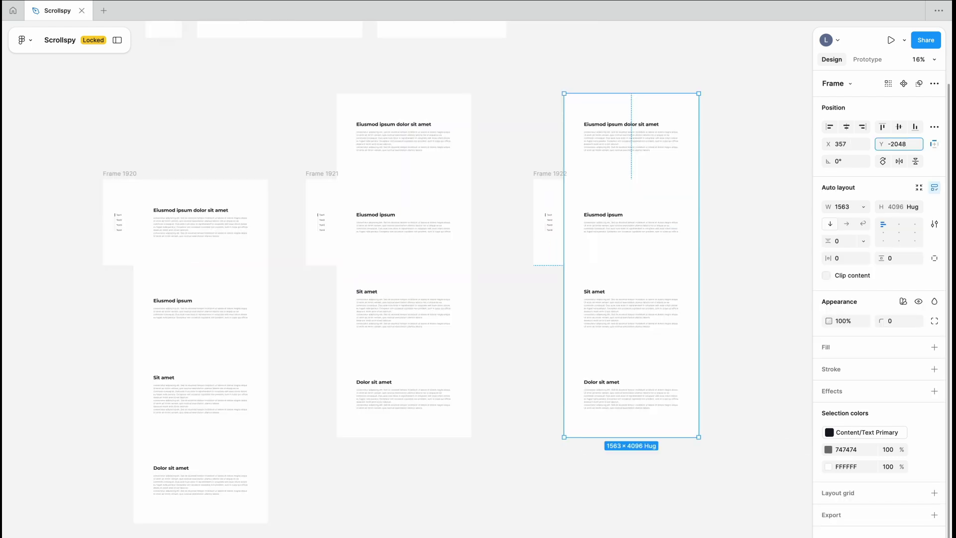
{"action": "key", "text": "Return"}
{"action": "left_click", "coordinate": [755, 162]}
{"action": "scroll", "coordinate": [755, 163], "scroll_direction": "right", "scroll_amount": 5}
{"action": "scroll", "coordinate": [755, 162], "scroll_direction": "up", "scroll_amount": 1}
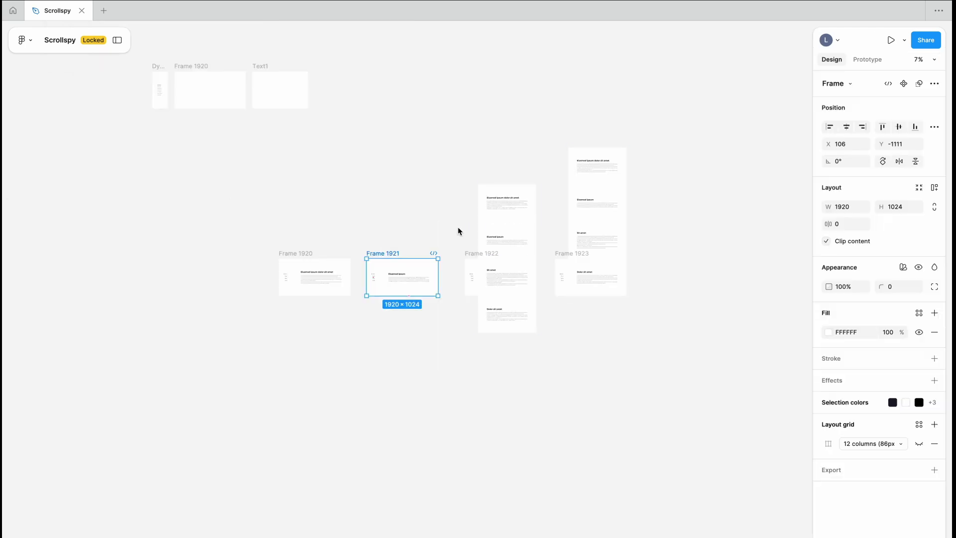
{"action": "left_click", "coordinate": [481, 252]}
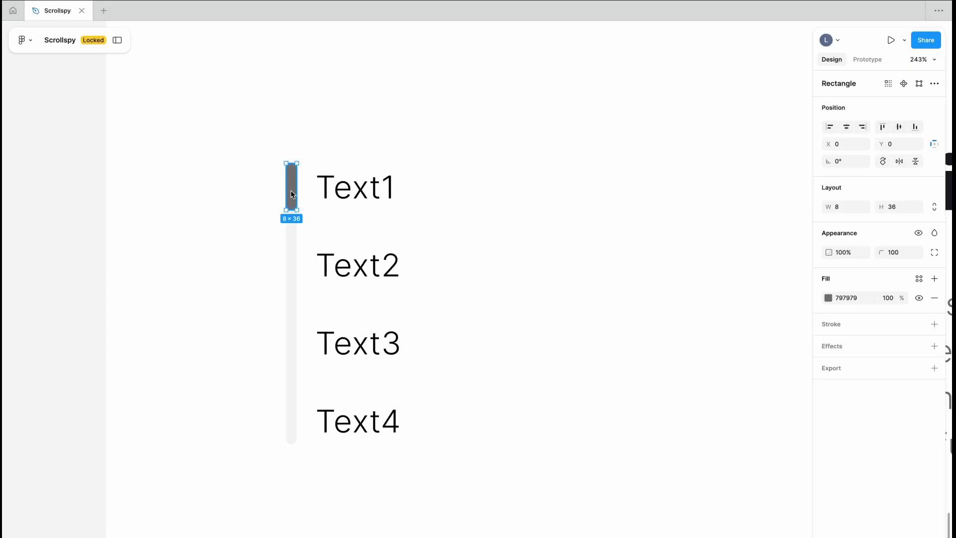
Move the indicator down beside Text2 and make Frames 1920–1923 components with Cmd+Alt+K
{"action": "left_click_drag", "start_coordinate": [292, 194], "coordinate": [291, 269]}
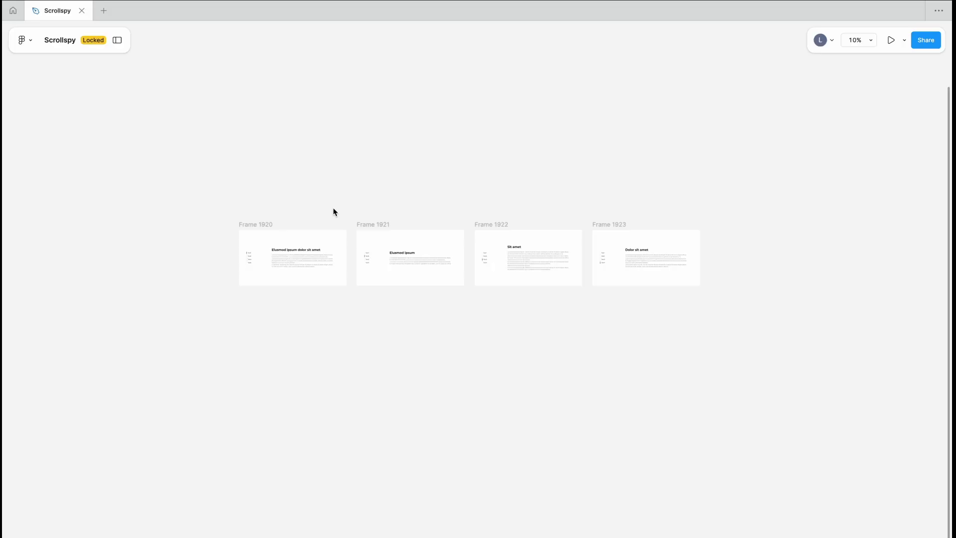
{"action": "left_click", "coordinate": [272, 225]}
{"action": "key", "text": "alt+super+k"}
{"action": "left_click", "coordinate": [369, 224]}
{"action": "key", "text": "alt+super+k"}
{"action": "left_click", "coordinate": [488, 225]}
{"action": "key", "text": "alt+super+k"}
{"action": "left_click", "coordinate": [625, 224]}
{"action": "key", "text": "alt+super+k"}
Marquee-select all four component frames together
{"action": "left_click", "coordinate": [512, 188]}
{"action": "left_click", "coordinate": [626, 238]}
{"action": "scroll", "coordinate": [625, 234], "scroll_direction": "right", "scroll_amount": 3}
{"action": "scroll", "coordinate": [625, 234], "scroll_direction": "up", "scroll_amount": 1}
{"action": "left_click", "coordinate": [209, 226]}
{"action": "left_click_drag", "start_coordinate": [151, 235], "coordinate": [678, 366]}
Combine the four selected components as variants of Component 1
{"action": "left_click", "coordinate": [855, 103]}
{"action": "key", "text": "shift+e"}
{"action": "scroll", "coordinate": [273, 268], "scroll_direction": "up", "scroll_amount": 5}
{"action": "scroll", "coordinate": [309, 219], "scroll_direction": "down", "scroll_amount": 2}
Link variant 1 to 2 and variant 2 to 3 with Key/Gamepad triggers, using the Down arrow
{"action": "left_click_drag", "start_coordinate": [309, 218], "coordinate": [359, 221]}
{"action": "left_click", "coordinate": [346, 270]}
{"action": "left_click", "coordinate": [366, 321]}
{"action": "key", "text": "Down"}
{"action": "left_click", "coordinate": [429, 193]}
{"action": "left_click_drag", "start_coordinate": [512, 218], "coordinate": [565, 220]}
{"action": "left_click", "coordinate": [553, 268]}
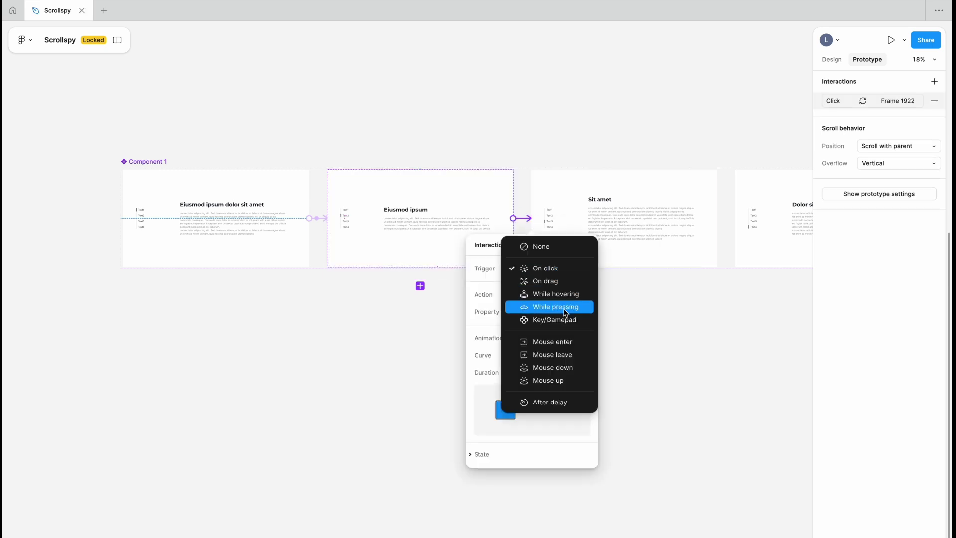
{"action": "left_click", "coordinate": [566, 319]}
Link variant 4 back to 3 and variant 3 back to 2 with Up-arrow Key/Gamepad triggers
{"action": "scroll", "coordinate": [557, 357], "scroll_direction": "down", "scroll_amount": 3}
{"action": "left_click_drag", "start_coordinate": [660, 272], "coordinate": [640, 271]}
{"action": "left_click", "coordinate": [671, 322]}
{"action": "left_click", "coordinate": [681, 371]}
{"action": "key", "text": "Up"}
{"action": "left_click", "coordinate": [551, 287]}
{"action": "left_click_drag", "start_coordinate": [517, 279], "coordinate": [467, 277]}
{"action": "left_click", "coordinate": [530, 323]}
{"action": "left_click", "coordinate": [539, 372]}
{"action": "key", "text": "Up"}
Dismiss the Interaction popup by selecting the second variant of Component 1
{"action": "left_click", "coordinate": [397, 258]}
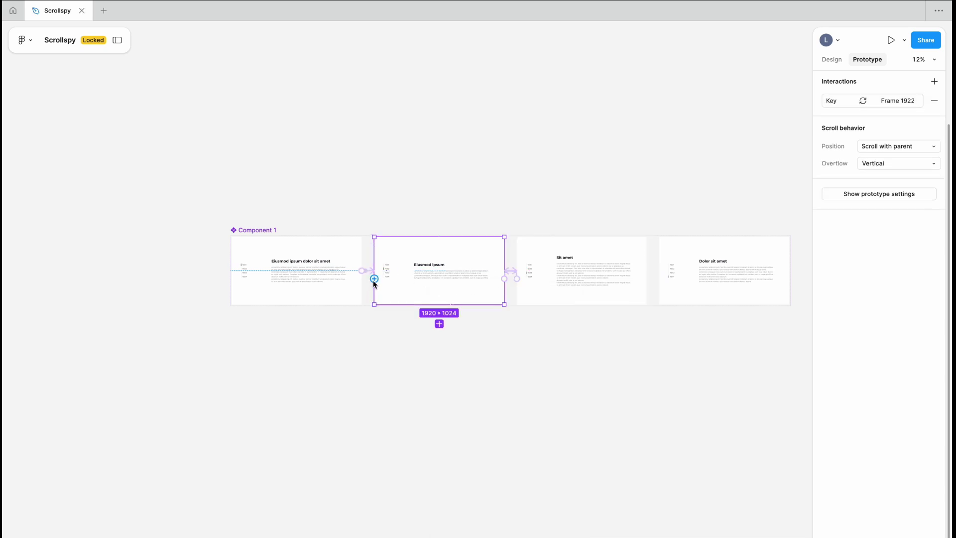